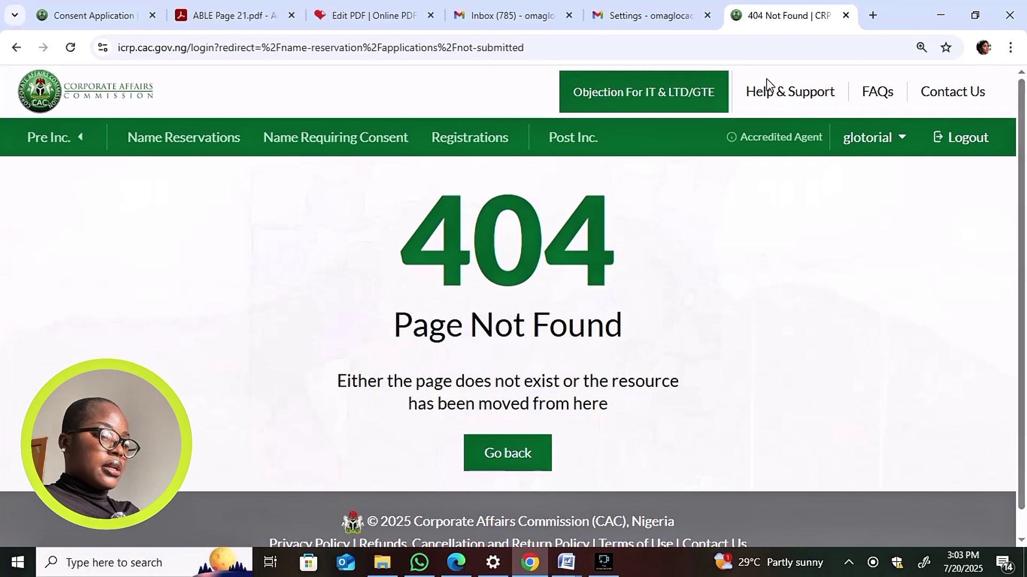
Step: Open the pre-incorporation name reservations and start a new reservation
left_click(81, 141)
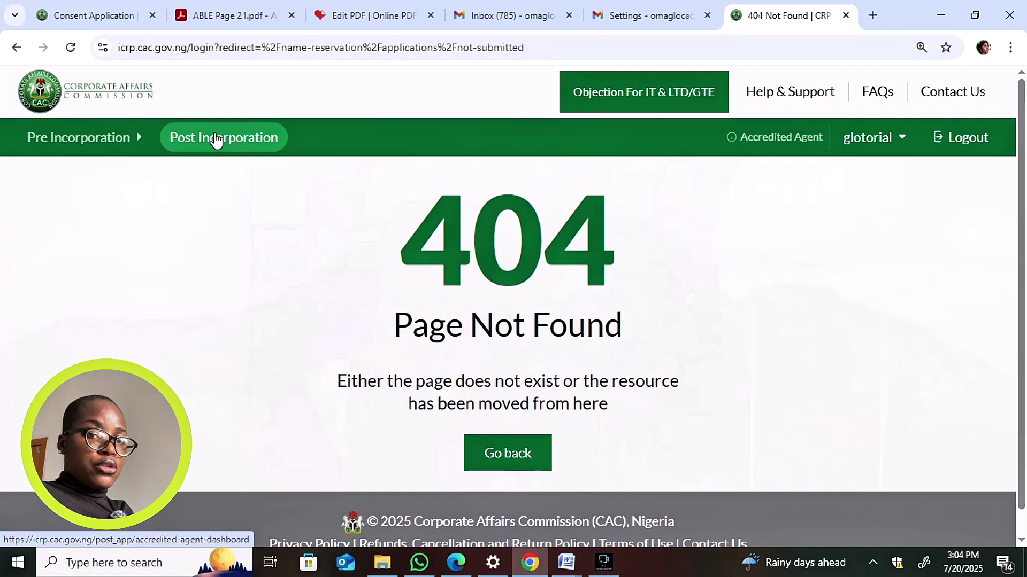
left_click(62, 138)
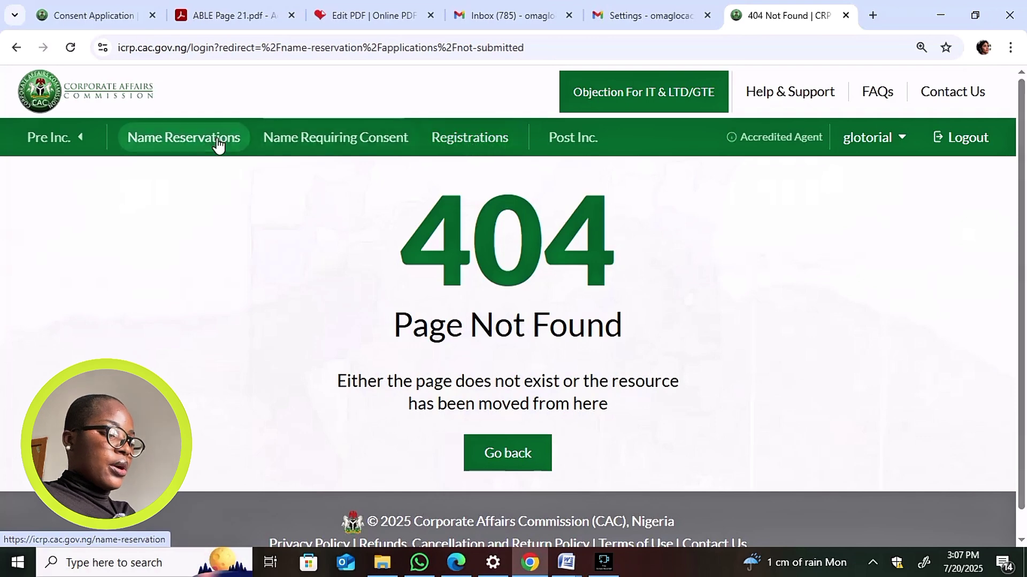
left_click(199, 149)
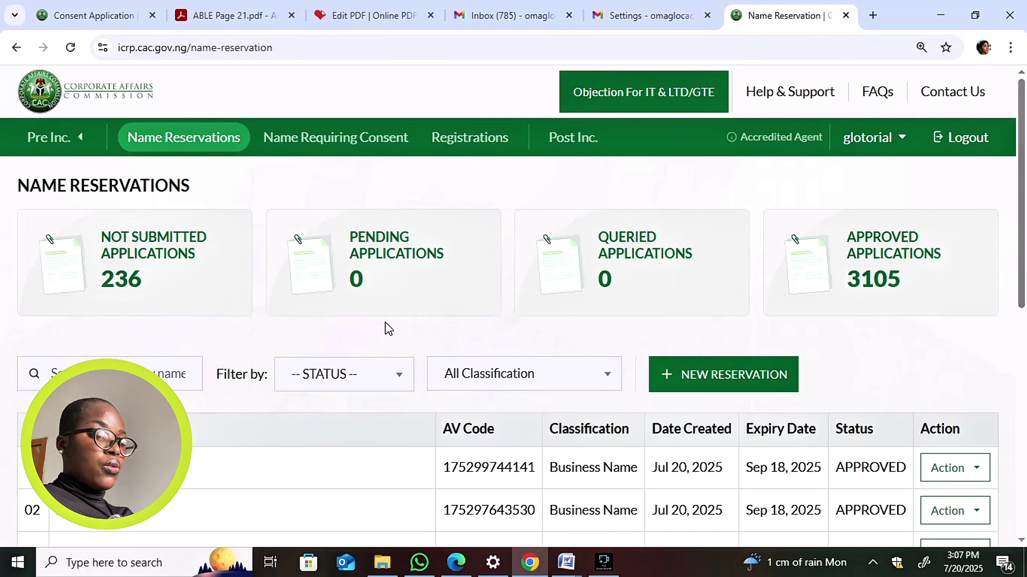
left_click(698, 377)
Step: Choose Business Name as the business classification and Partnership as the business type, and continue to the company information
scroll(710, 367, "down", 2)
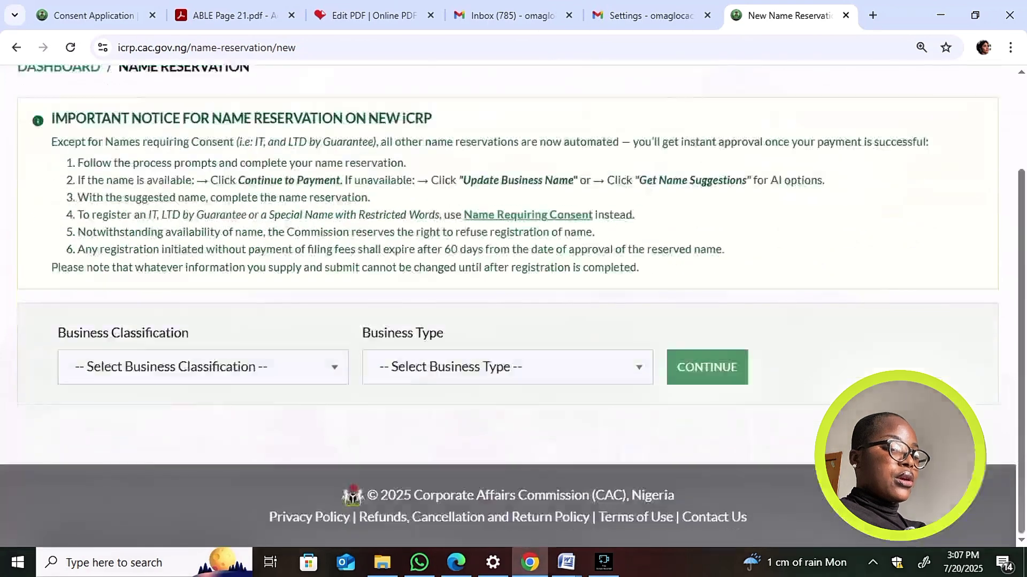
left_click(316, 379)
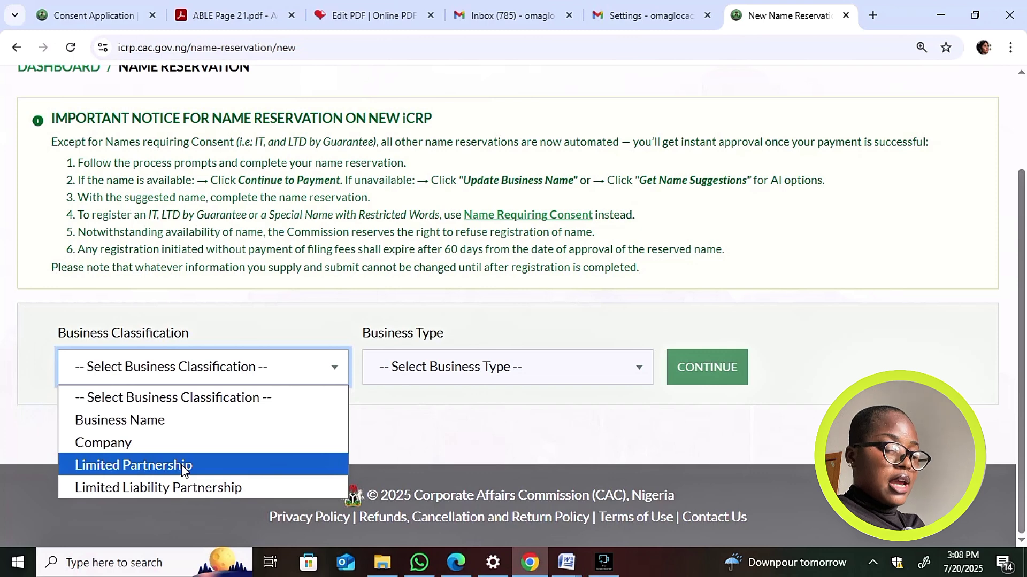
left_click(219, 419)
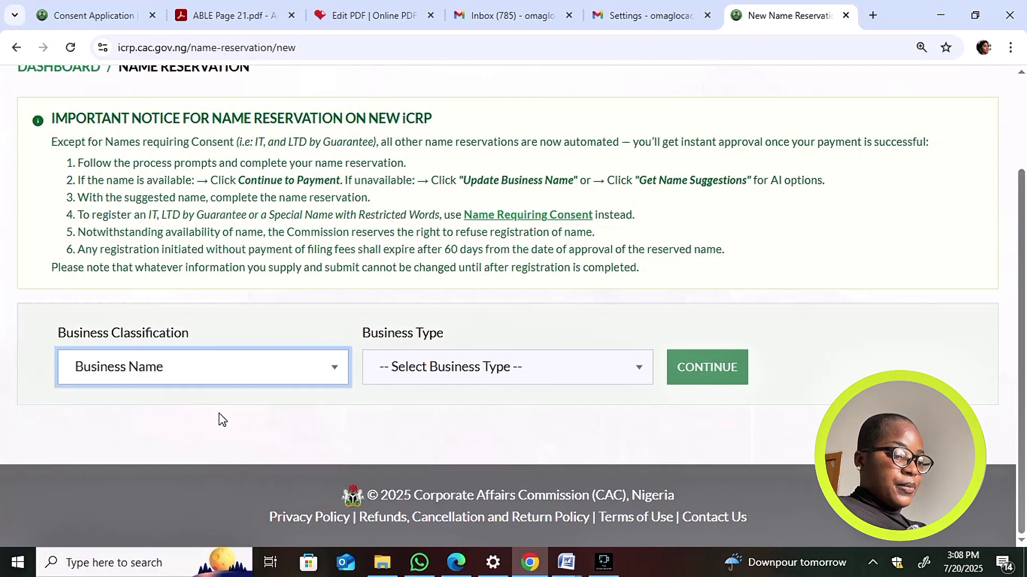
left_click(415, 377)
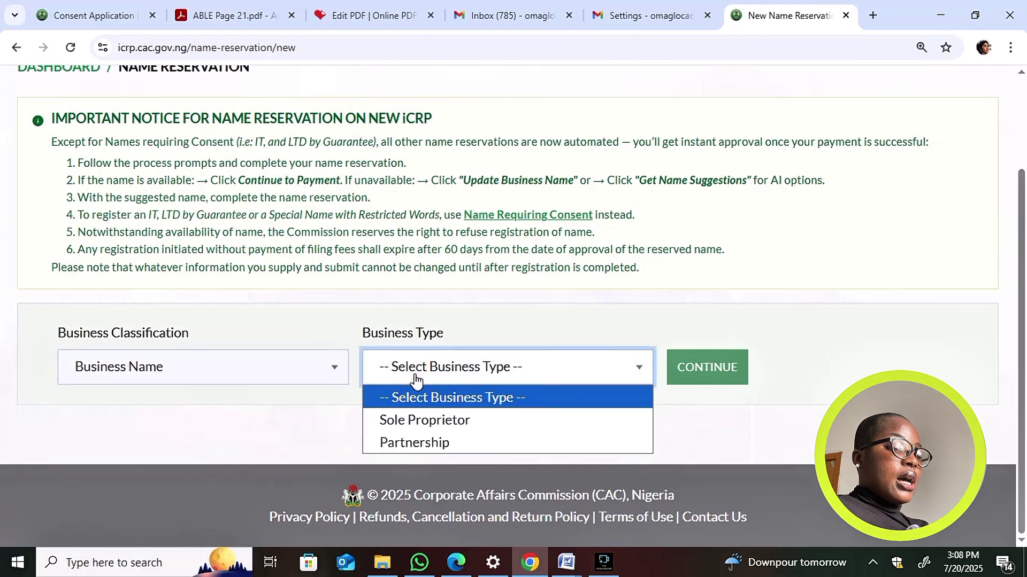
left_click(404, 441)
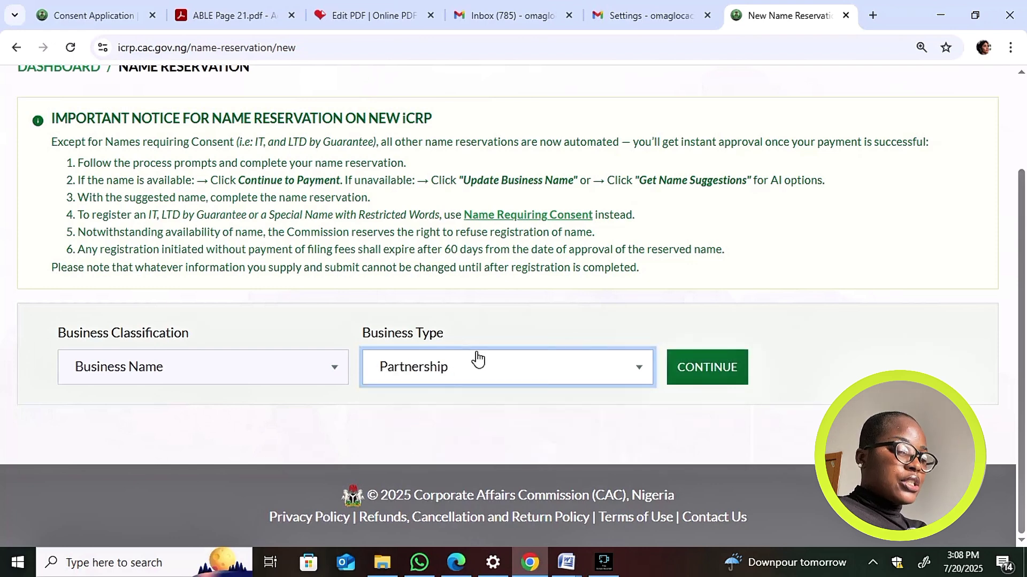
left_click(747, 368)
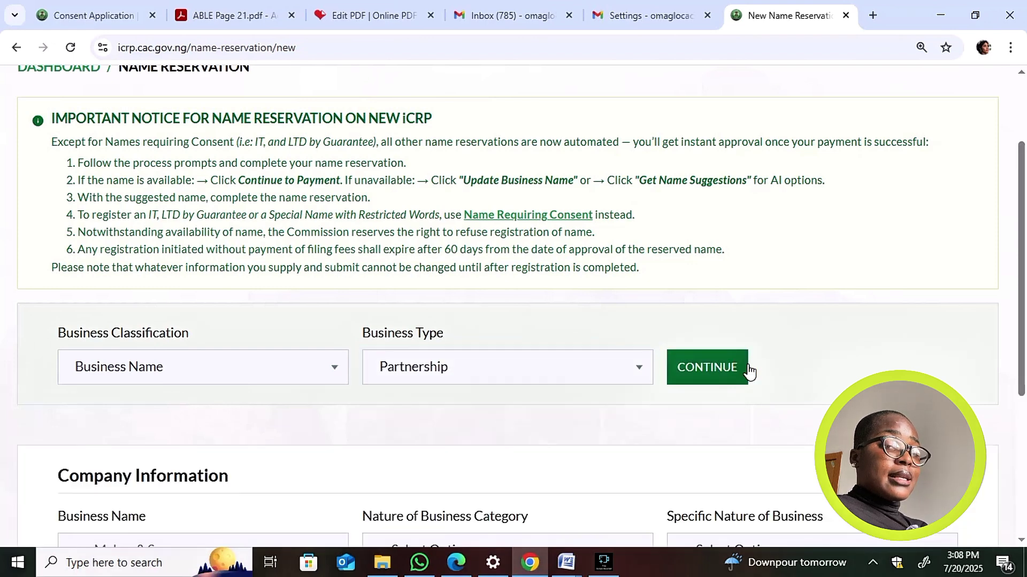
Step: Enter OPARA ENTERPRISE as the business name in the company information
scroll(535, 321, "down", 4)
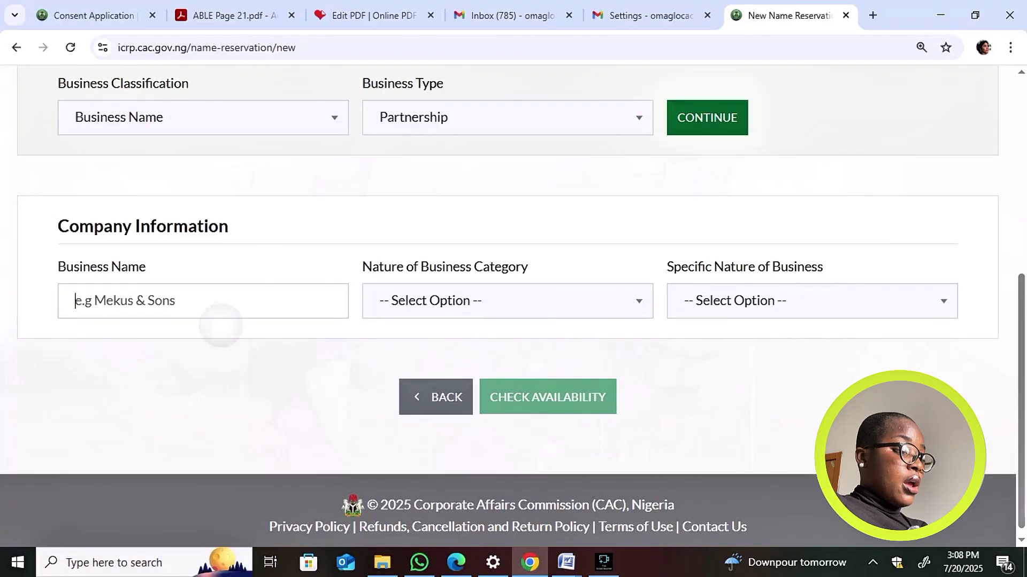
left_click(217, 313)
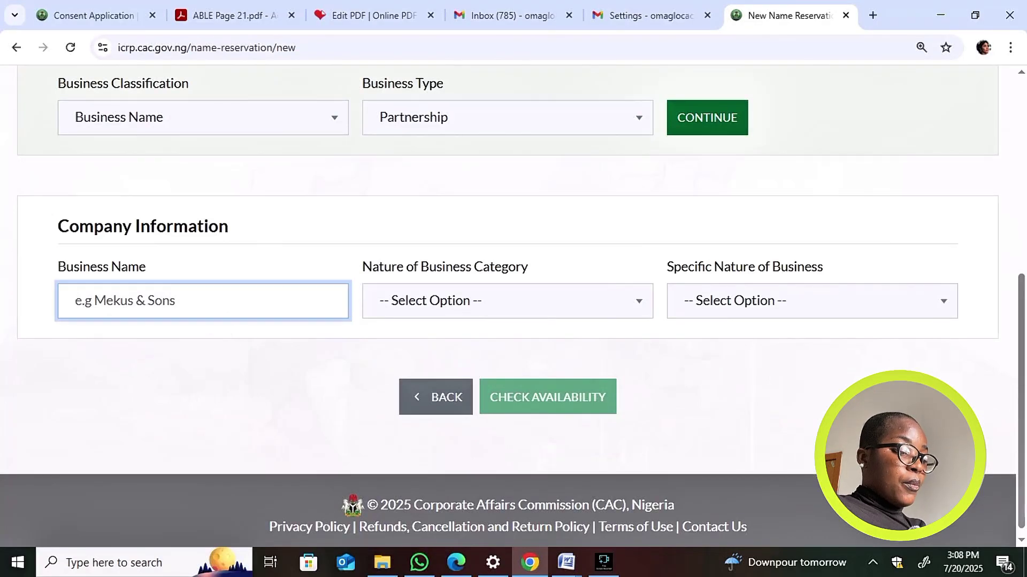
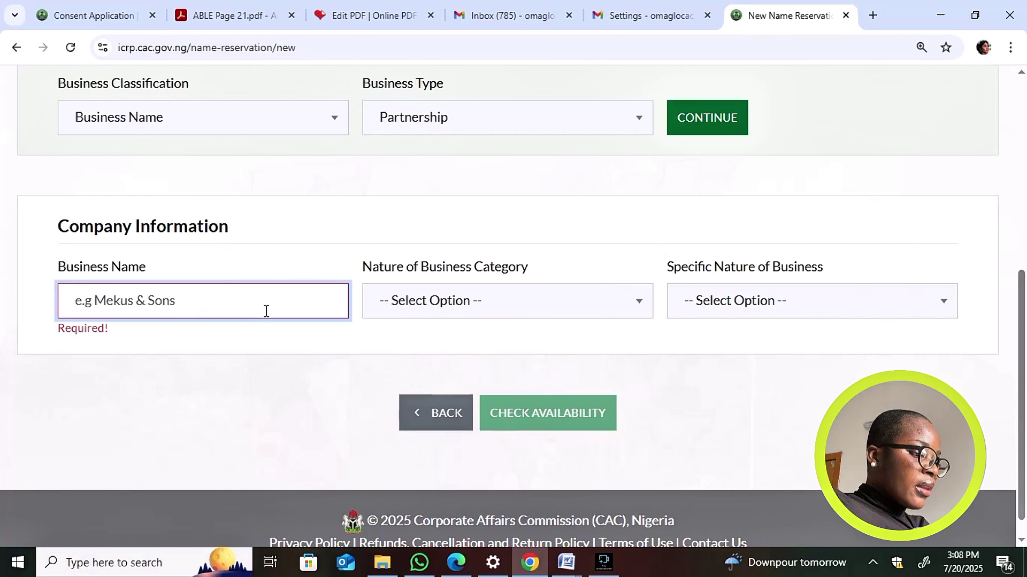
type("OPARA ENETE")
key("BackSpace")
key("BackSpace")
key("BackSpace")
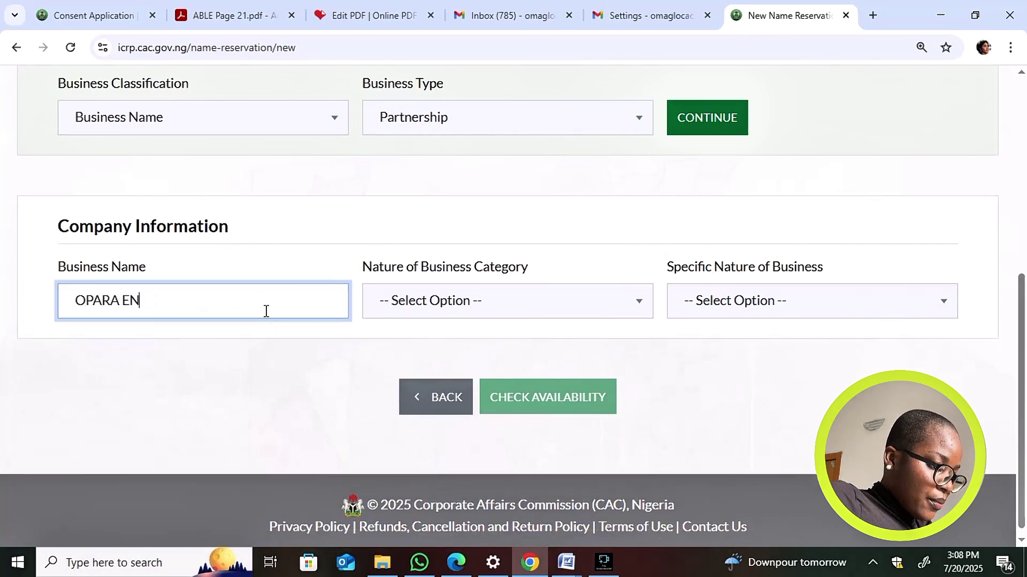
type("TERPRSI")
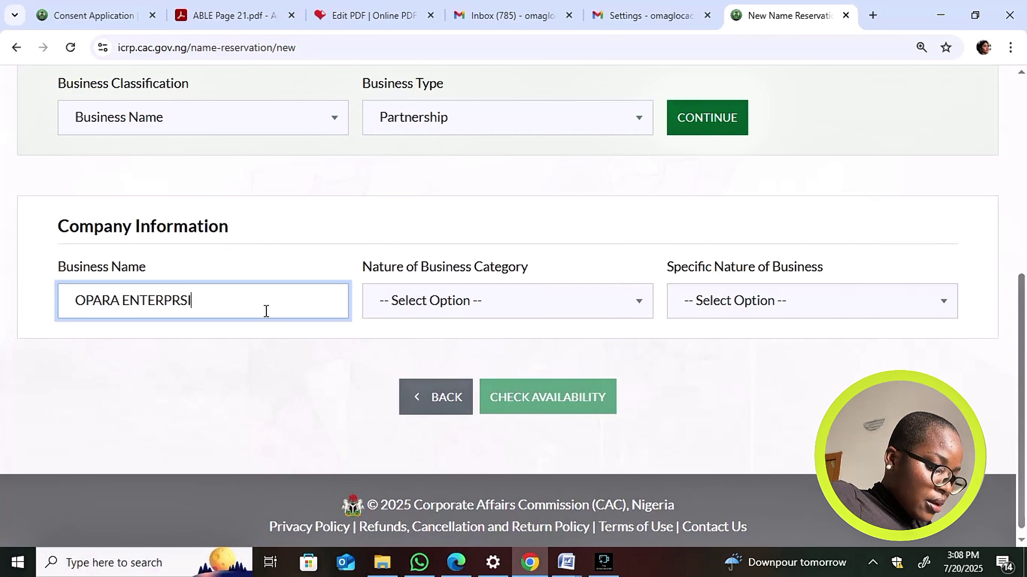
key("BackSpace")
key("BackSpace")
type("ISE")
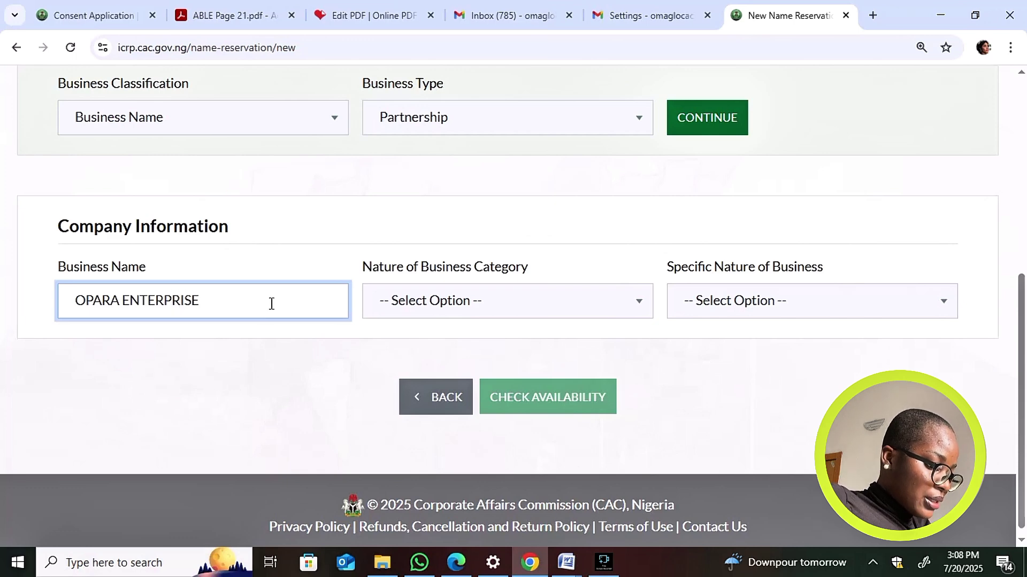
Step: Set the nature of business category to Art, Entertainment And Recreation and the specific nature to Events Managements/planning
left_click(452, 298)
left_click(454, 149)
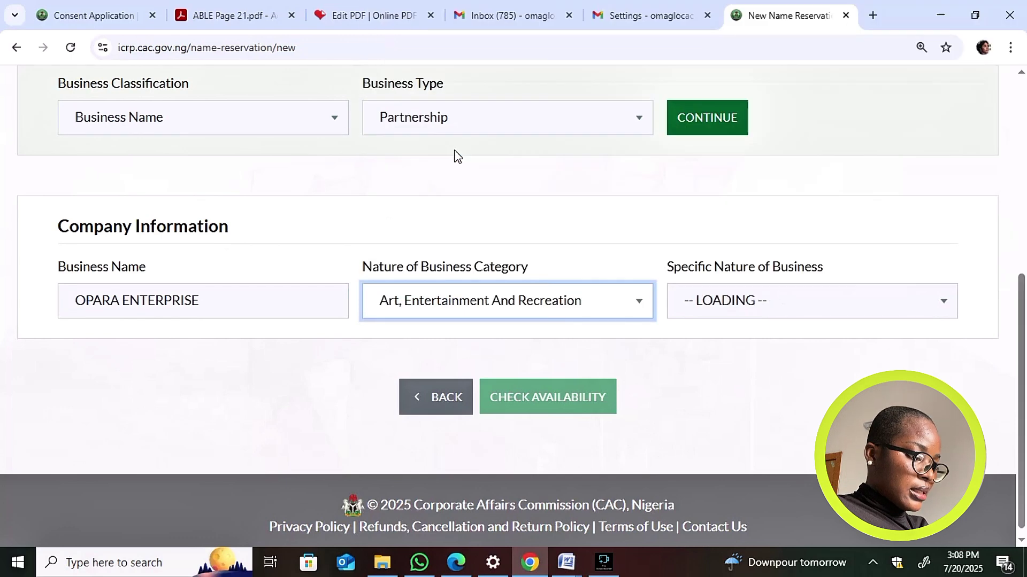
left_click(719, 286)
left_click(717, 303)
left_click(664, 170)
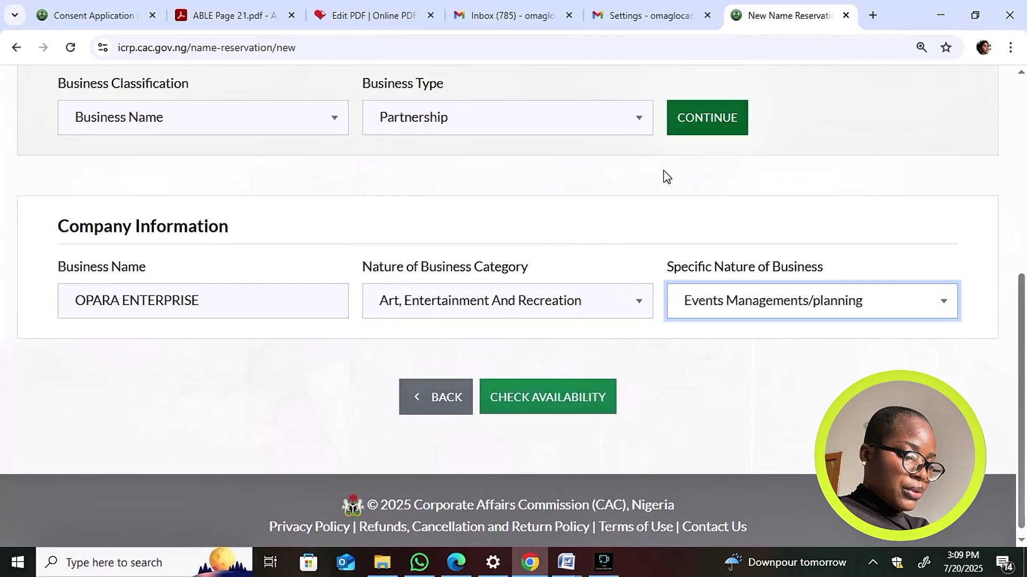
Step: Check the availability of the proposed business name, get name suggestions, and close the list without choosing one
left_click(546, 398)
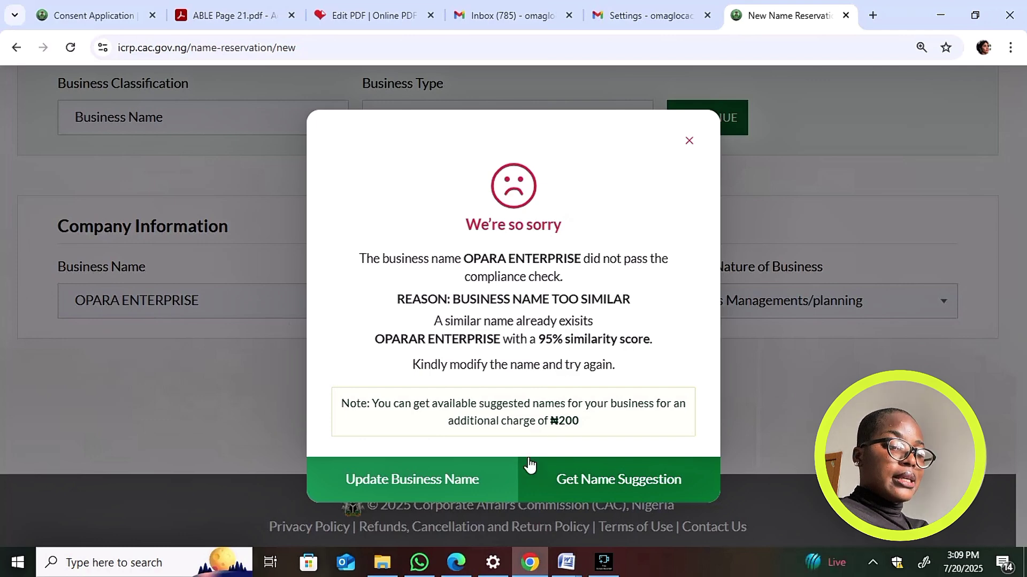
left_click(572, 485)
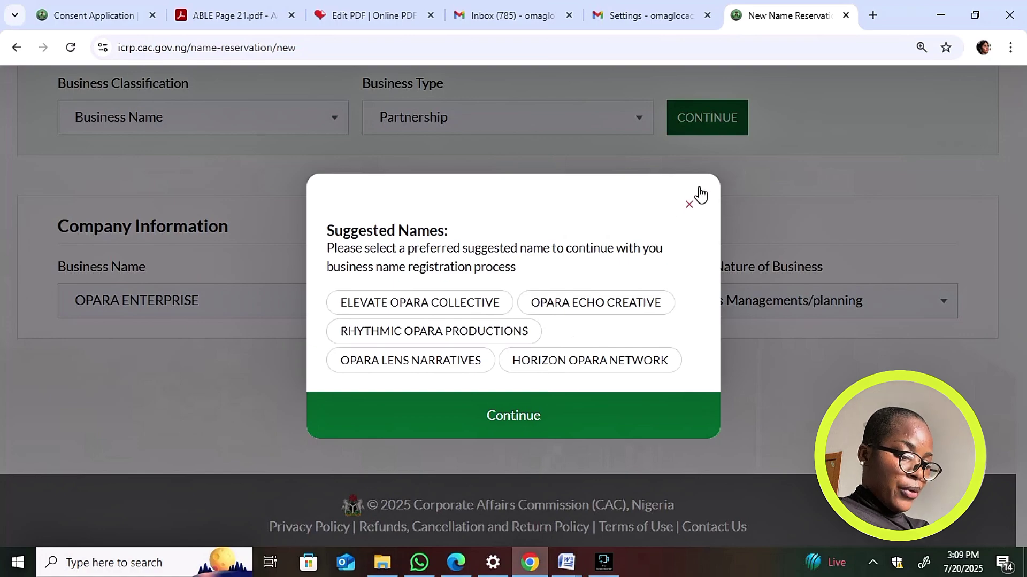
left_click(690, 203)
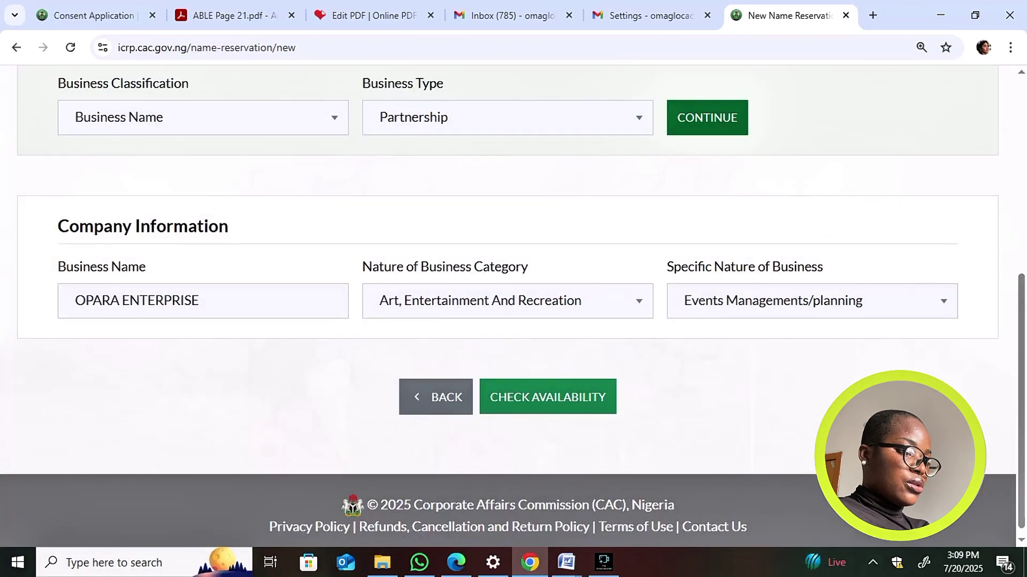
Step: Review the business classification options offered for the name reservation without changing the selection
scroll(685, 209, "down", 3)
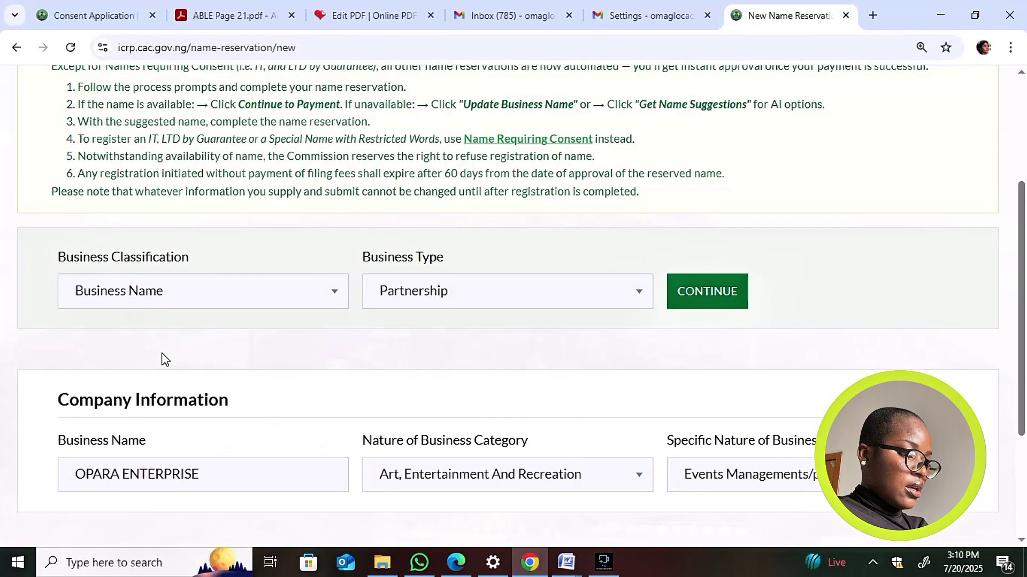
left_click(247, 282)
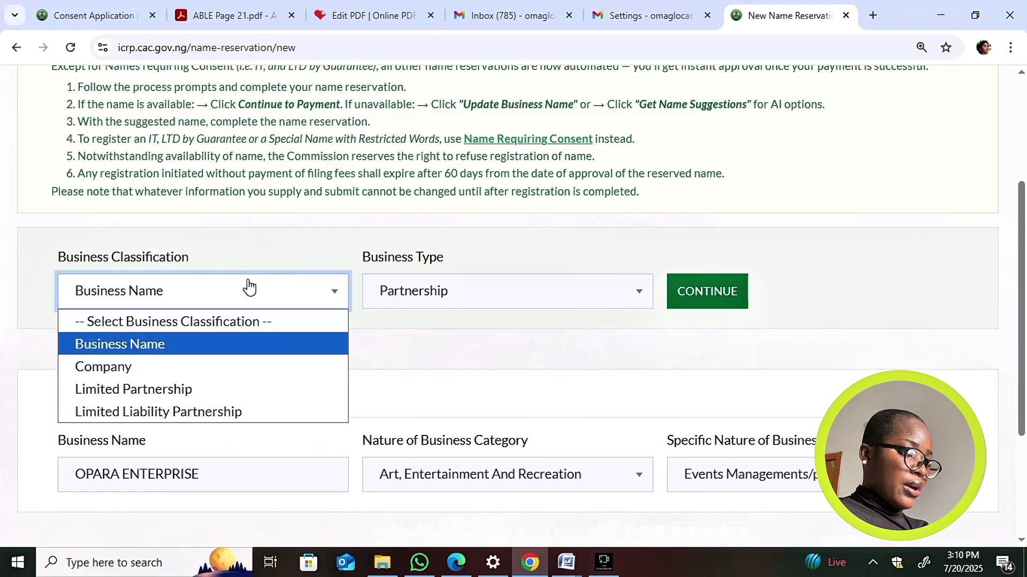
left_click(249, 287)
scroll(250, 270, "up", 3)
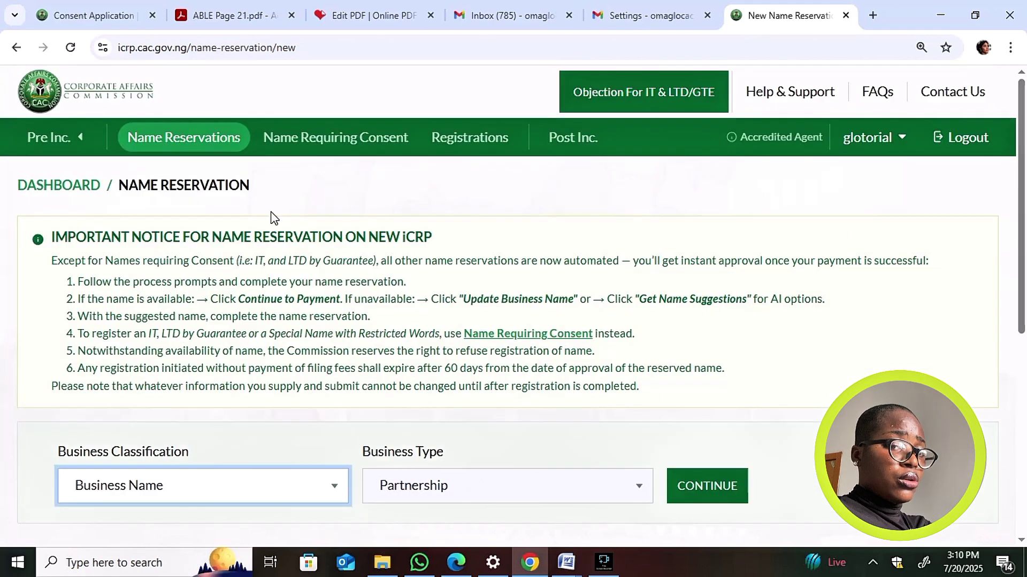
Step: Start a new application for a name requiring consent and review its business classification options
left_click(300, 143)
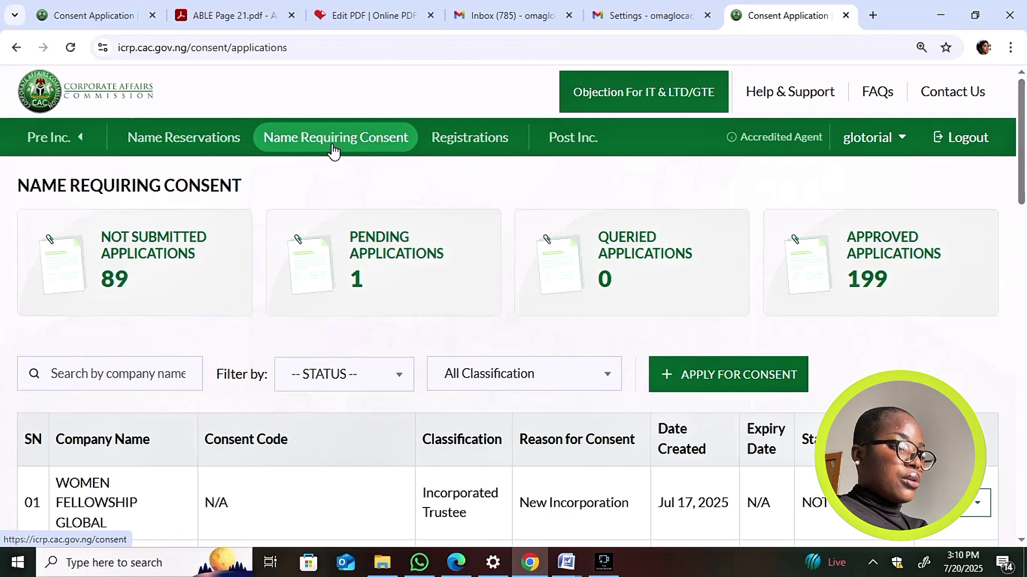
left_click(743, 377)
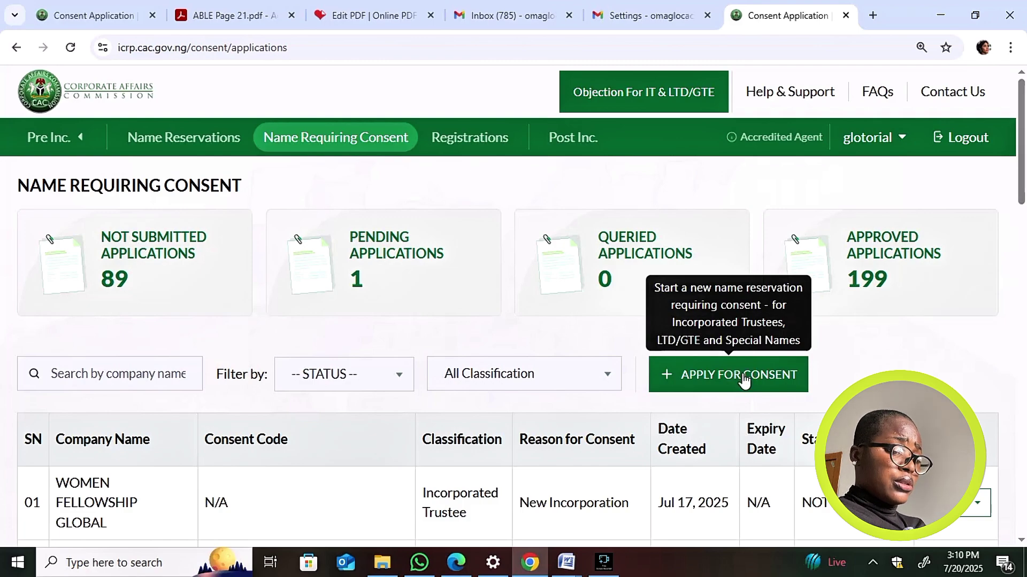
scroll(742, 373, "down", 5)
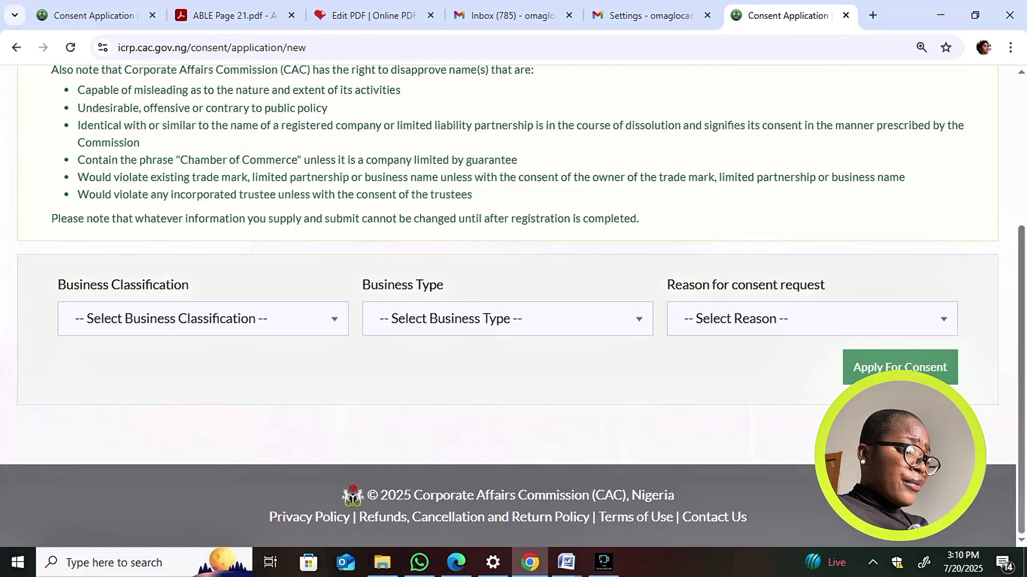
left_click(313, 324)
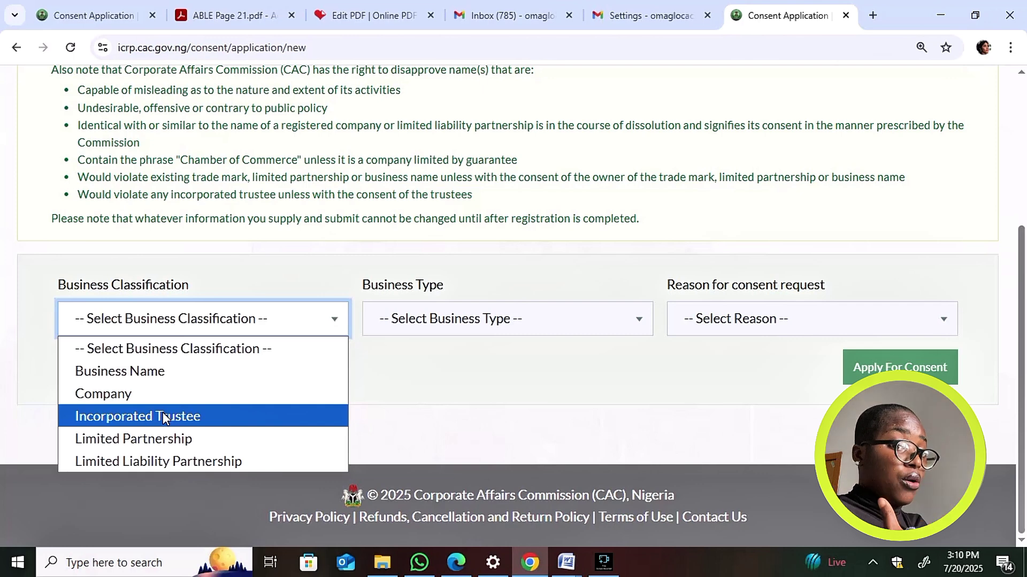
scroll(514, 306, "up", 1)
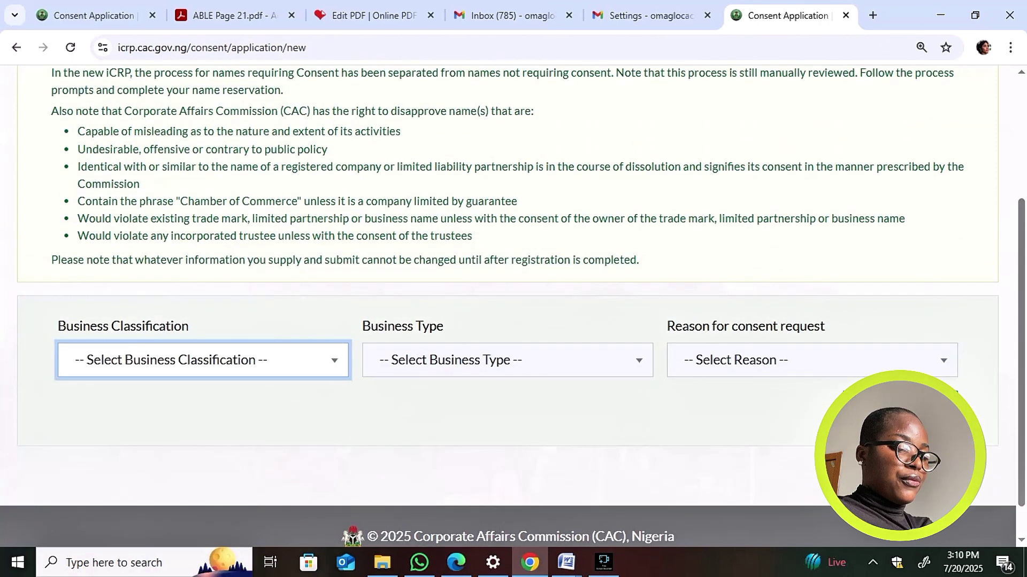
scroll(514, 306, "up", 4)
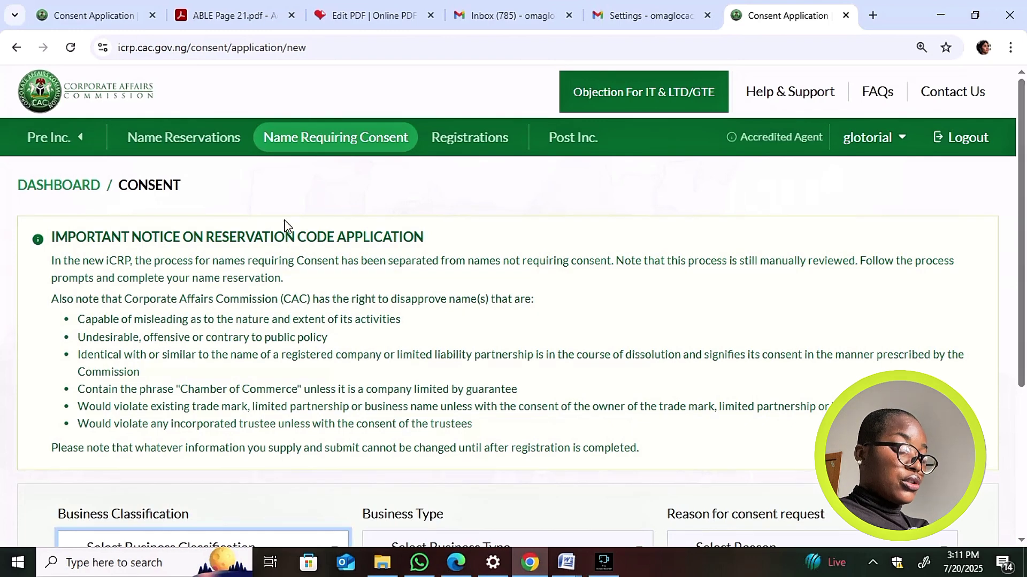
Step: Open the registrations, view the availability code form for registering a new business, and close it
left_click(494, 142)
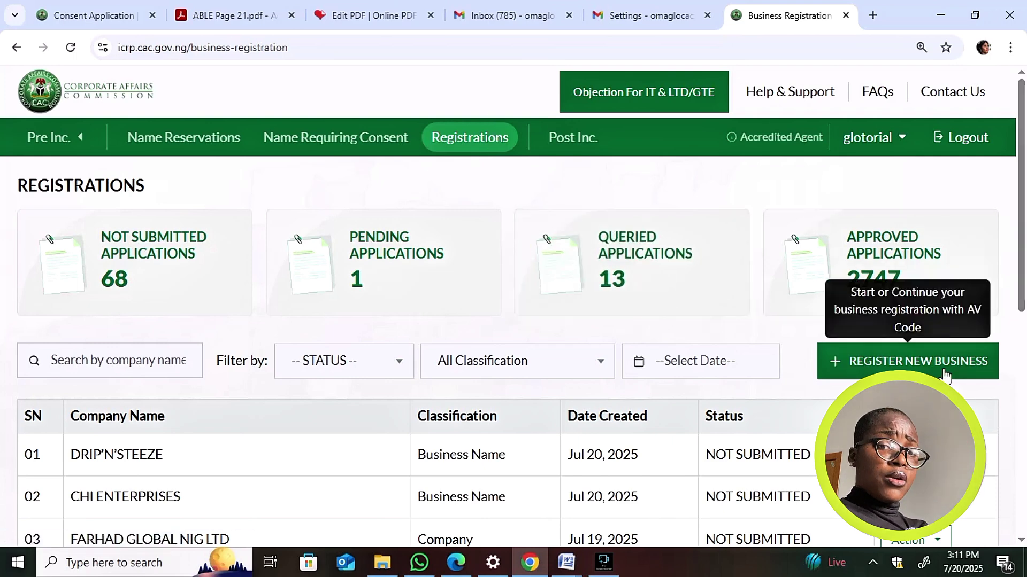
left_click(892, 363)
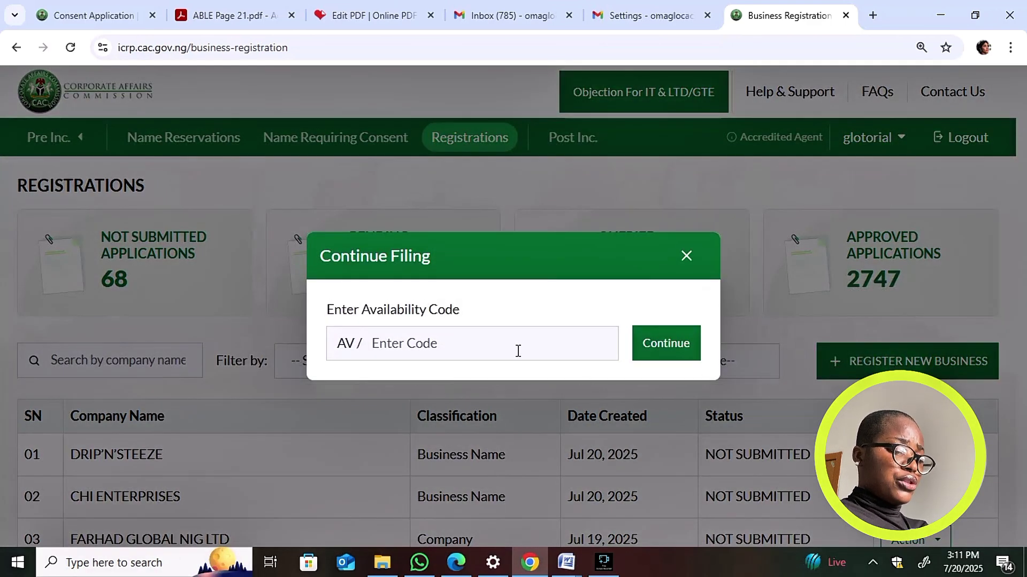
left_click(686, 257)
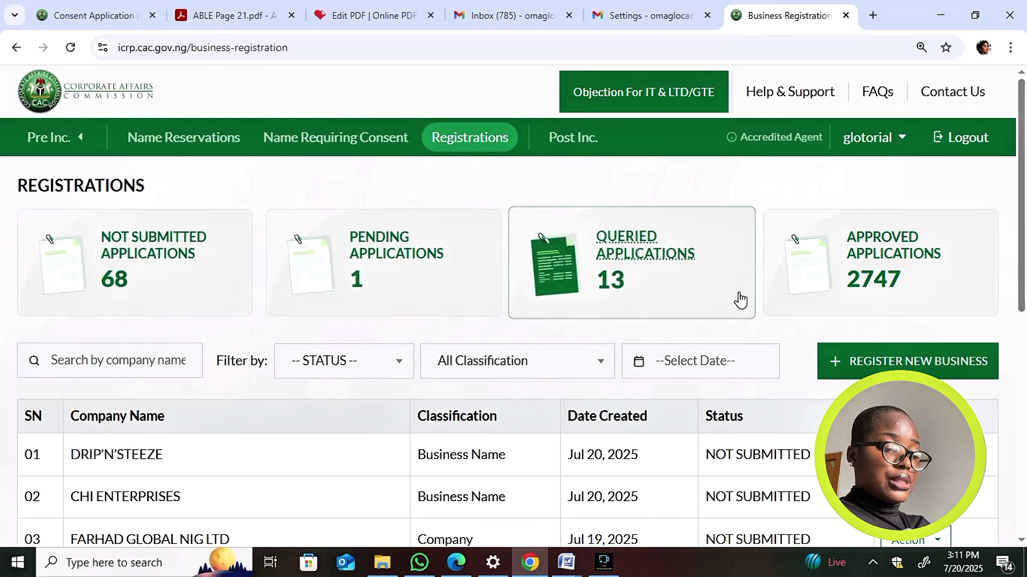
Step: View the actions available for the unsubmitted DRIP'N'STEEZE registration
scroll(914, 417, "down", 3)
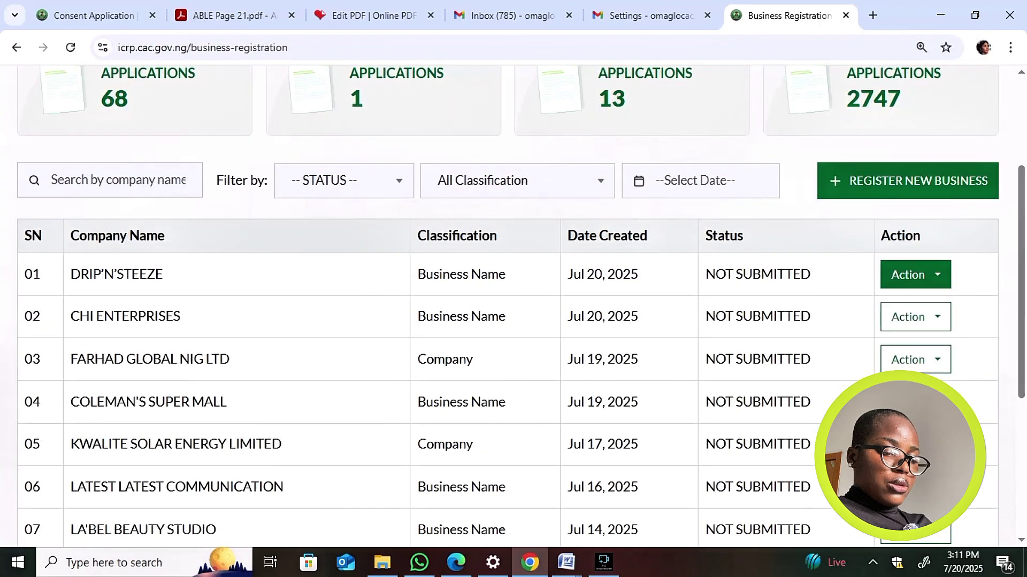
left_click(940, 283)
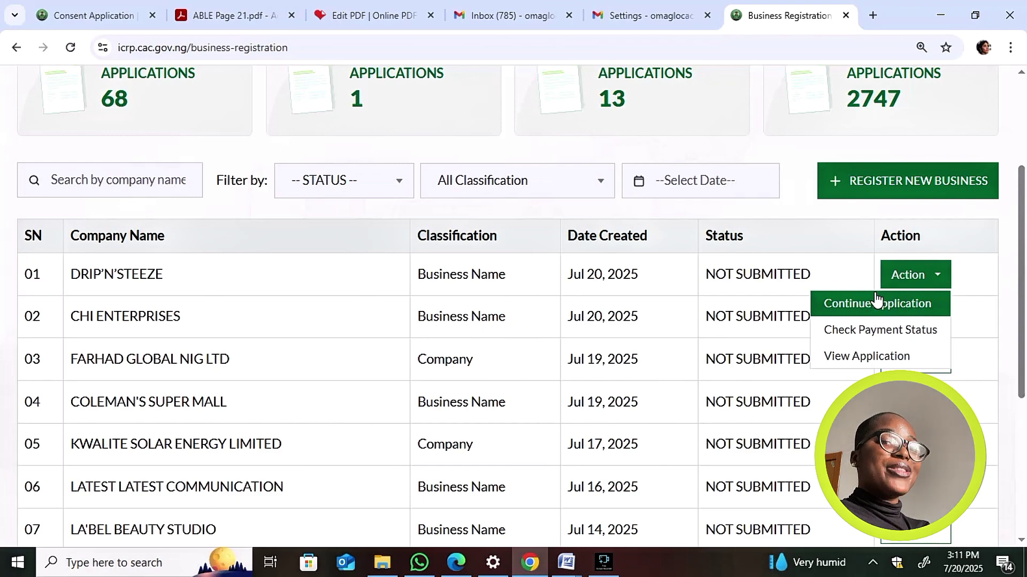
scroll(875, 299, "up", 3)
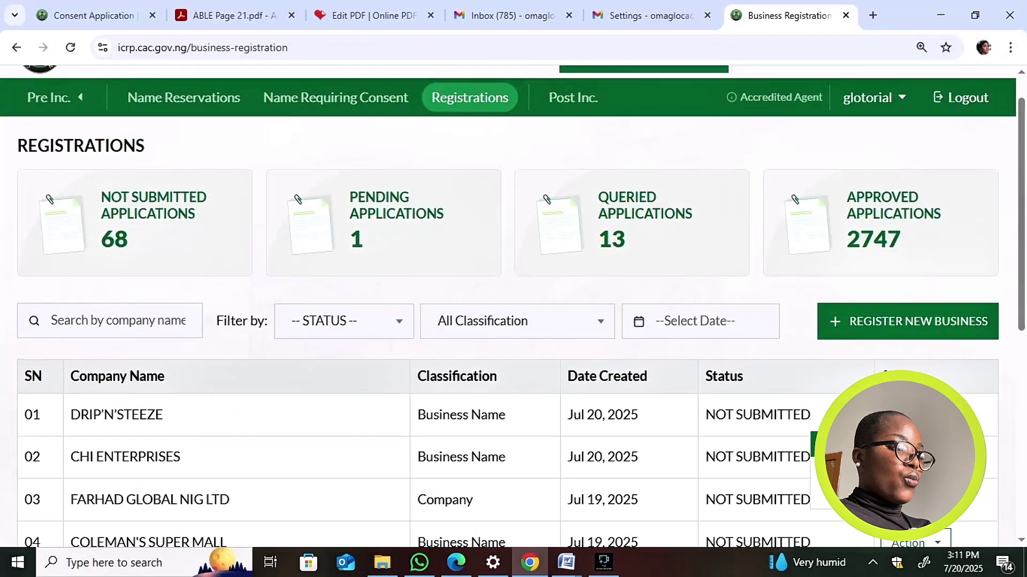
Step: View the actions available for the unsubmitted KWALITE SOLAR ENERGY LIMITED registration and close the list of actions
scroll(875, 300, "down", 1)
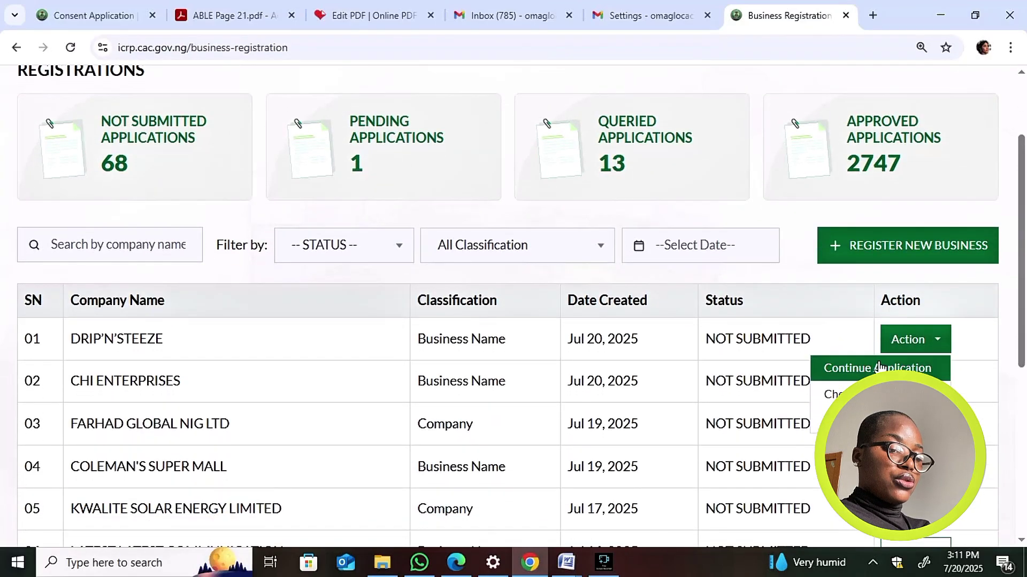
scroll(856, 422, "down", 2)
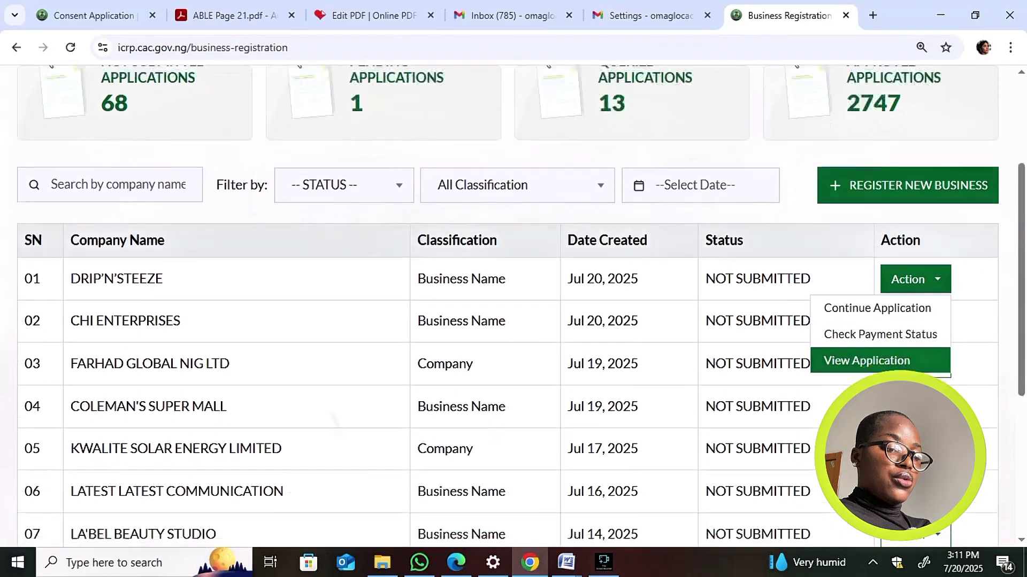
left_click(916, 393)
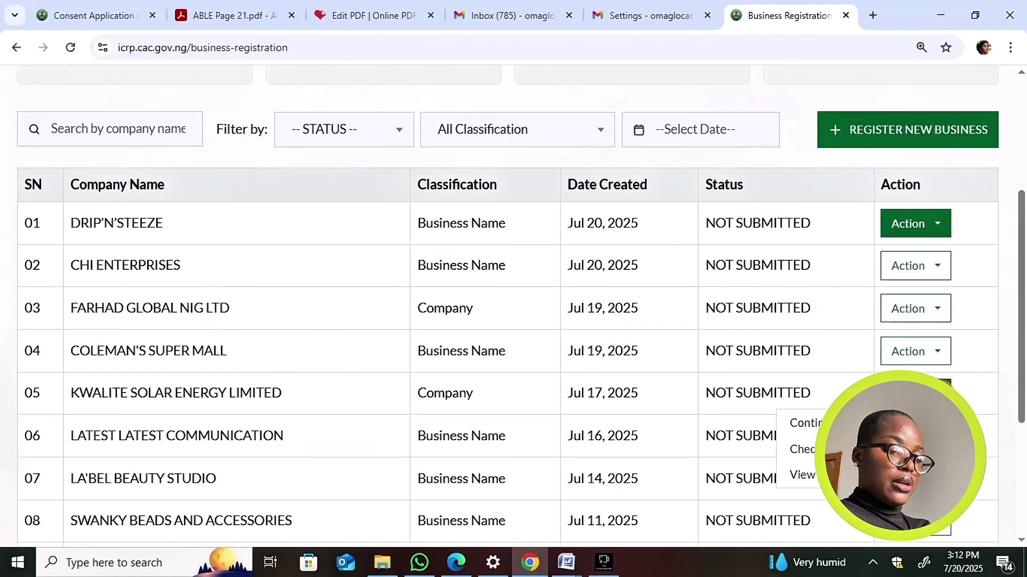
left_click(915, 393)
scroll(380, 310, "up", 4)
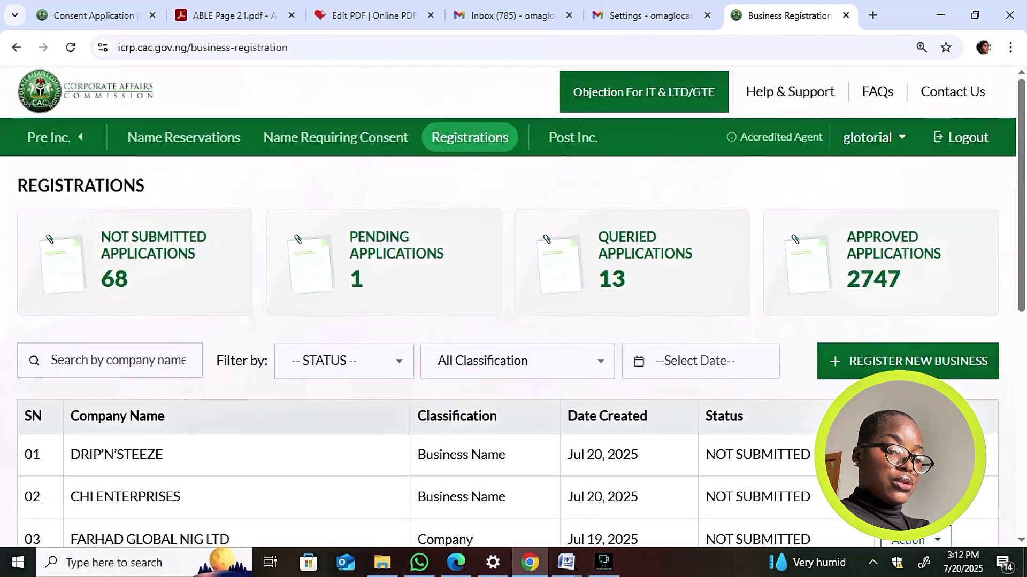
Step: Filter the registrations to pending applications and view the actions available for Jesse Cassava Farmers Association
left_click(384, 264)
scroll(396, 259, "down", 2)
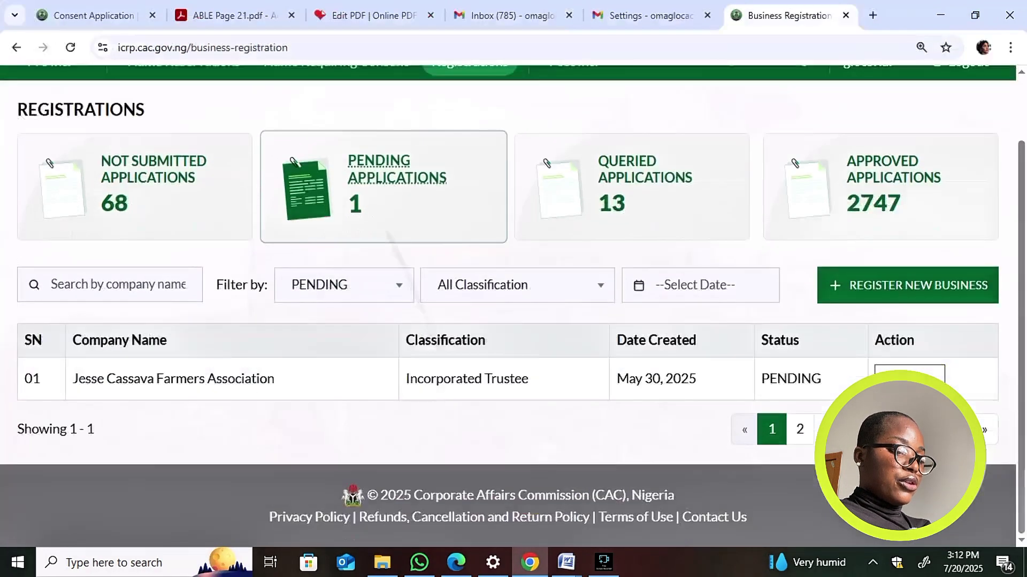
left_click(909, 380)
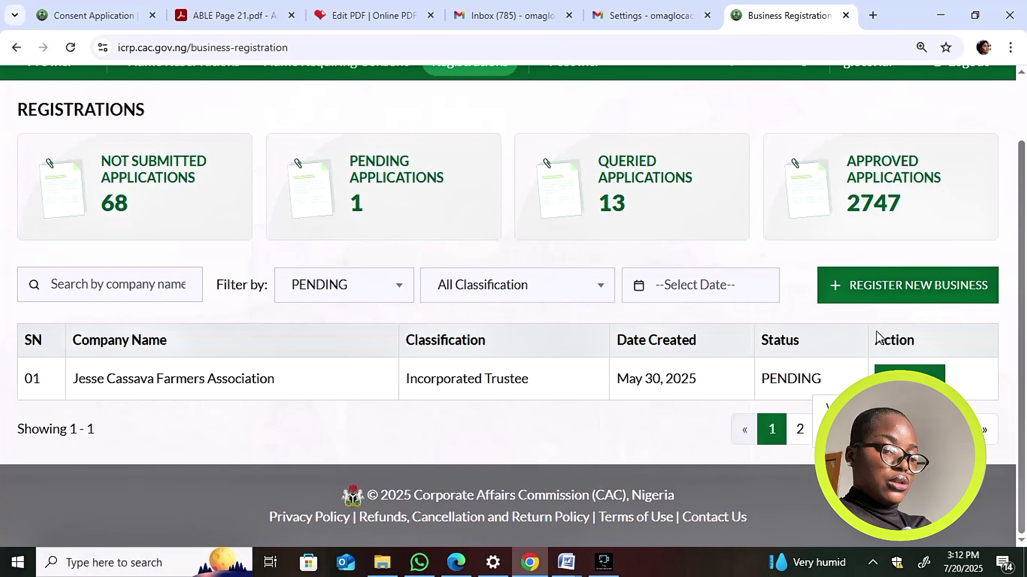
Step: Filter the registrations to queried applications and view the actions available for DRESSEDIN_GRACE
left_click(625, 181)
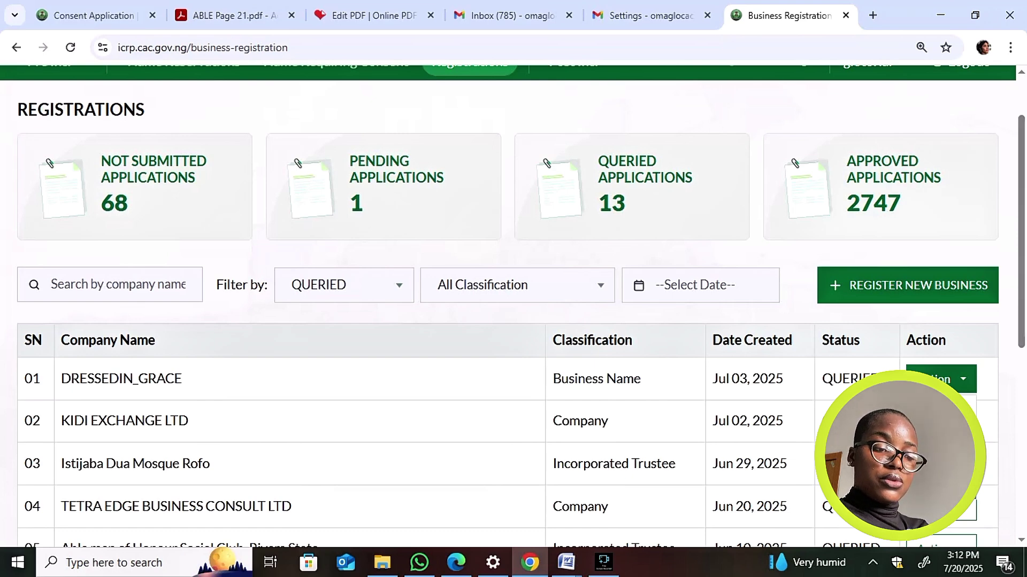
scroll(513, 304, "down", 2)
left_click(941, 275)
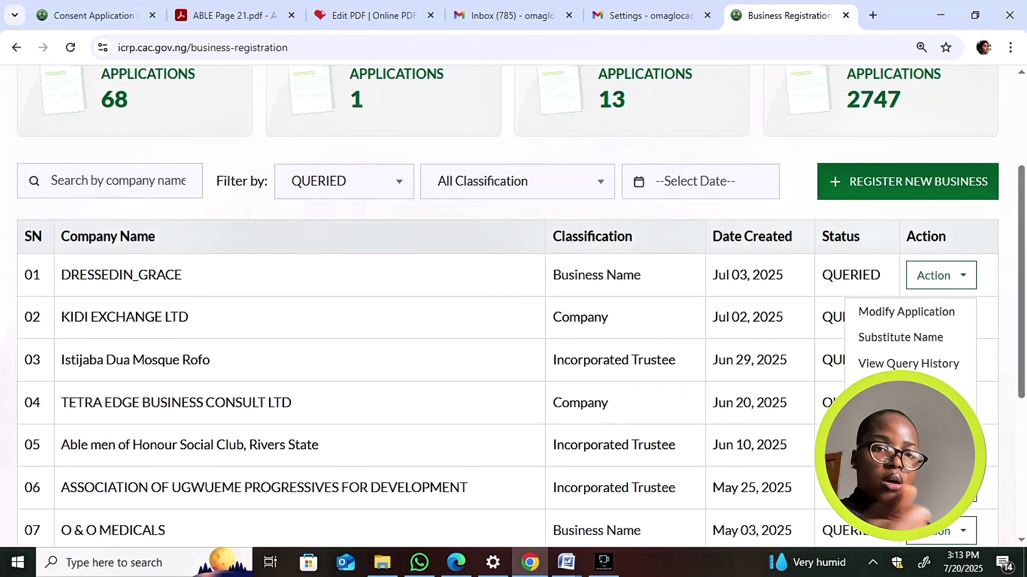
Step: Open the name reservations, view the actions for the approved CHI ENTERPRISES reservation, and filter the list to queried applications
scroll(950, 294, "up", 3)
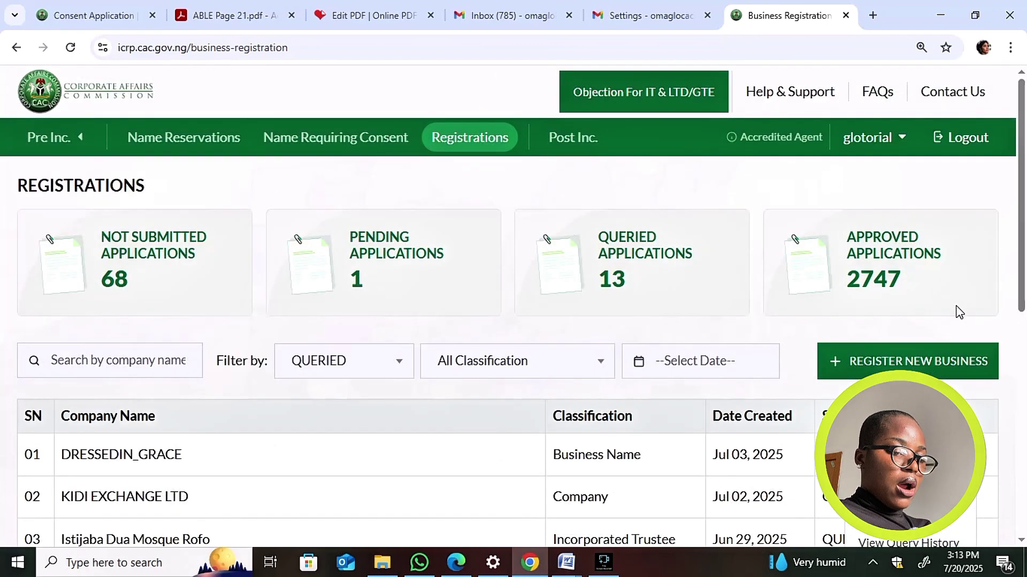
left_click(200, 135)
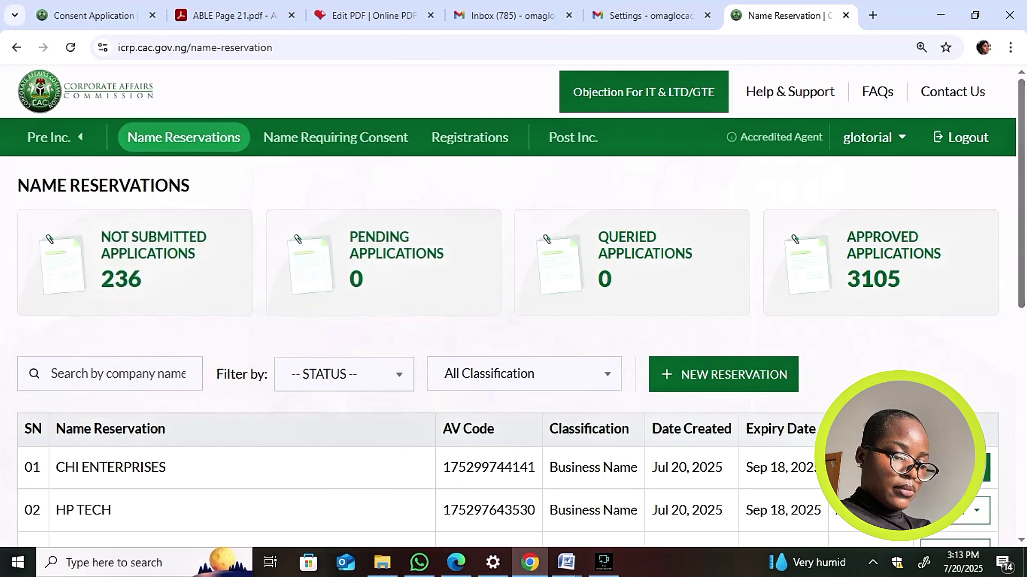
left_click(885, 273)
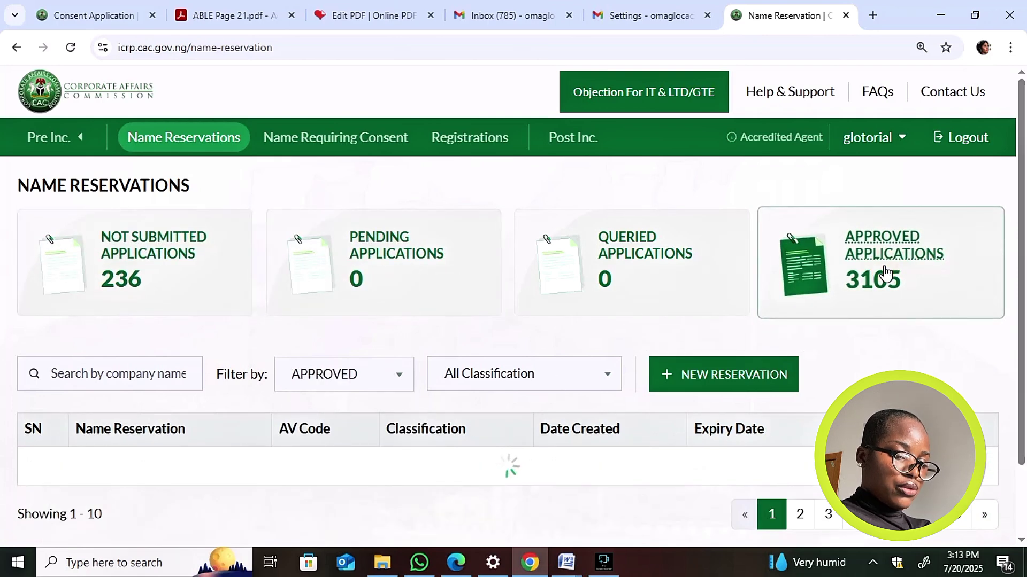
left_click(963, 467)
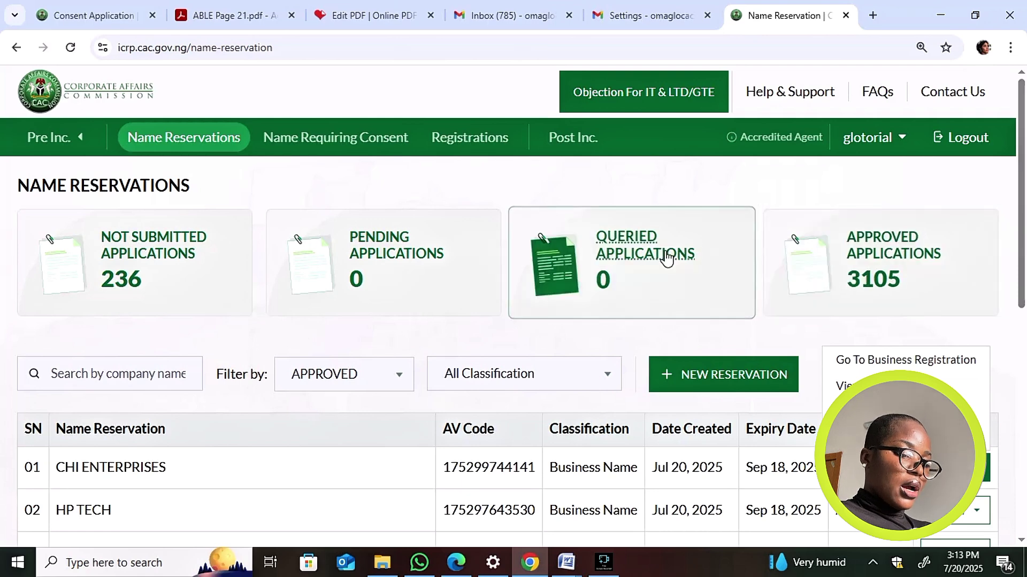
left_click(649, 258)
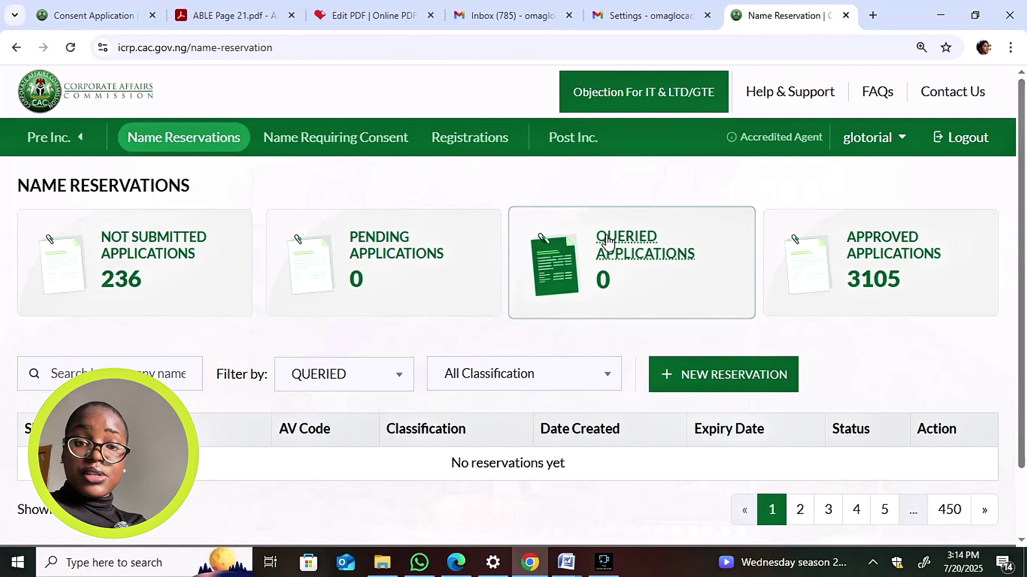
Step: Open the names requiring consent, filter them to approved applications, and view the actions available for the first entry
left_click(321, 131)
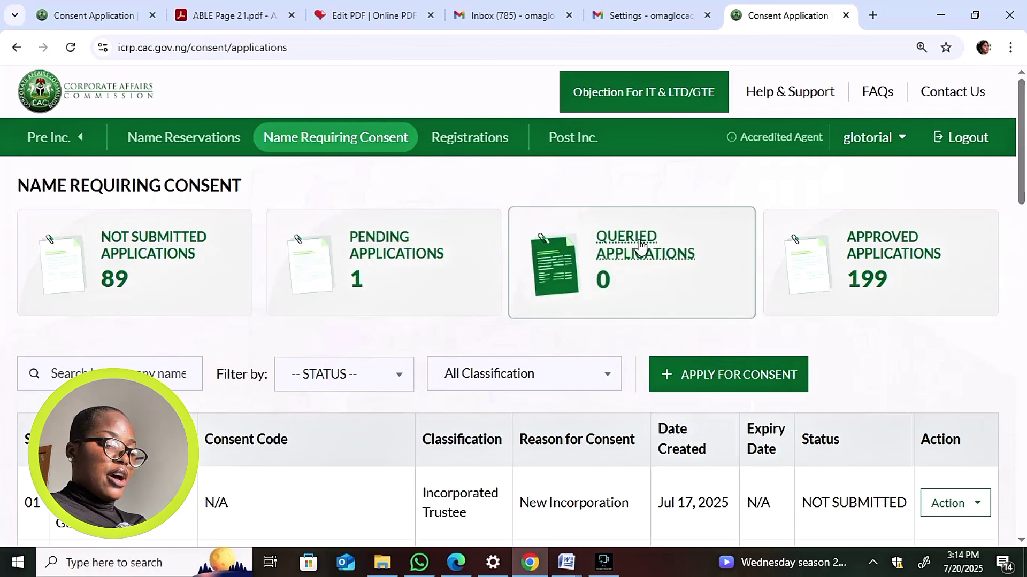
left_click(833, 247)
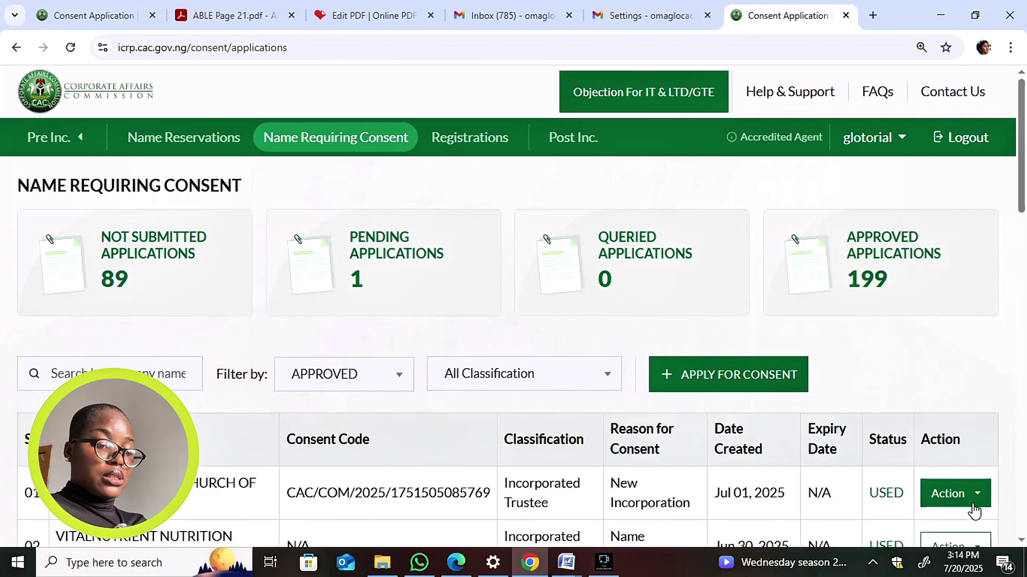
left_click(978, 499)
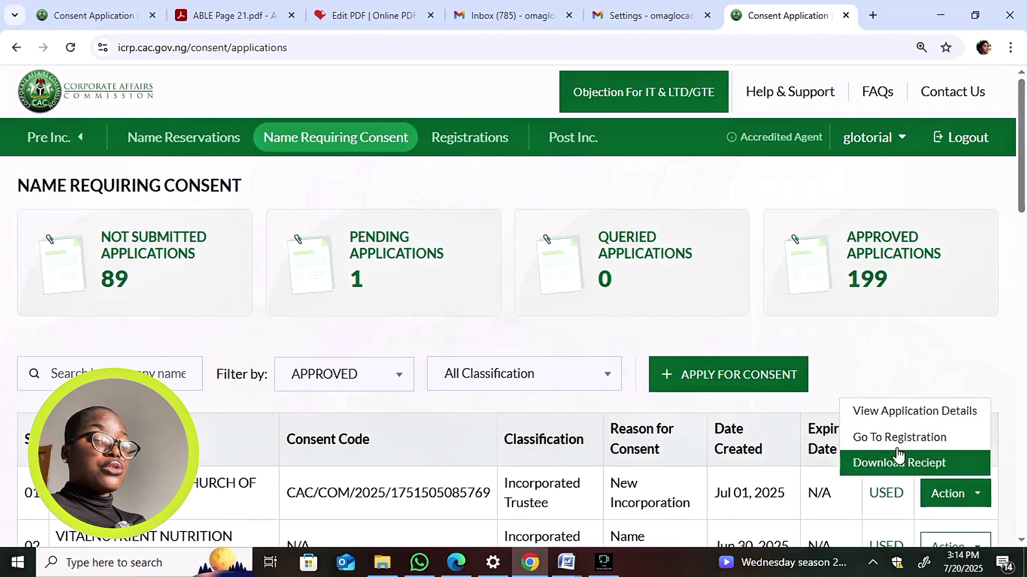
Step: Filter the consent applications to queried ones and open the Expert Unity Club application for modification
left_click(620, 274)
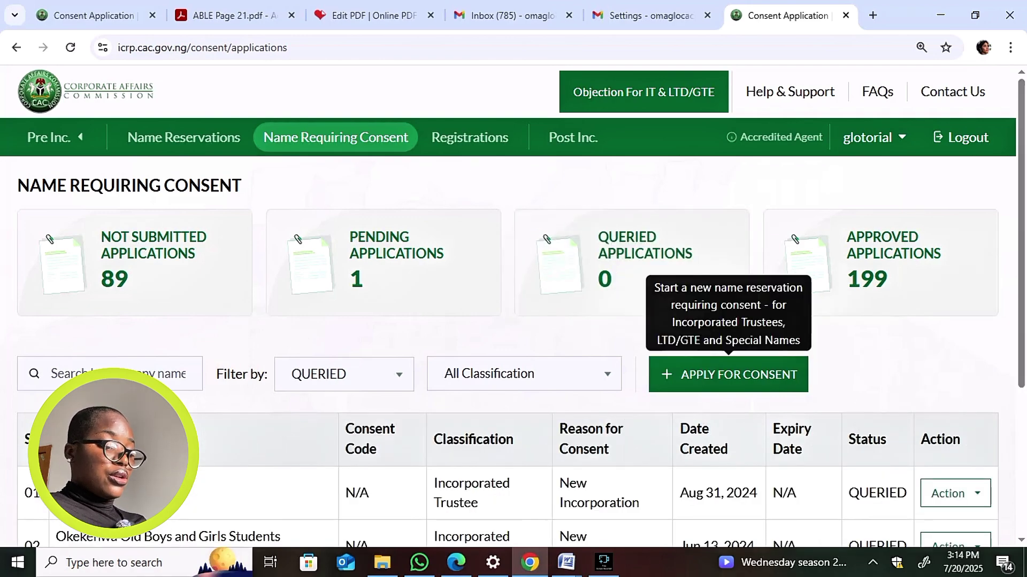
scroll(513, 310, "down", 3)
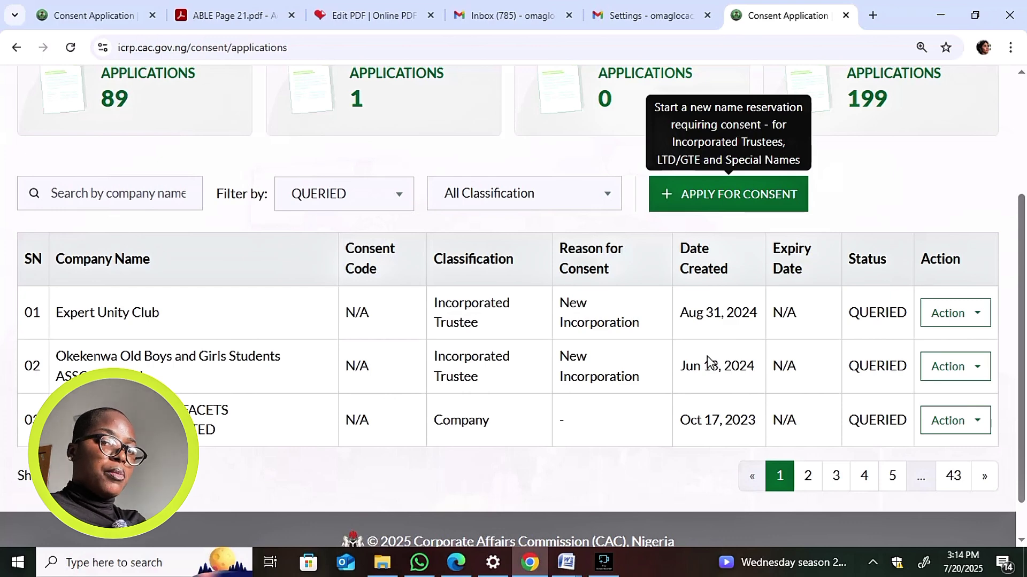
left_click(978, 316)
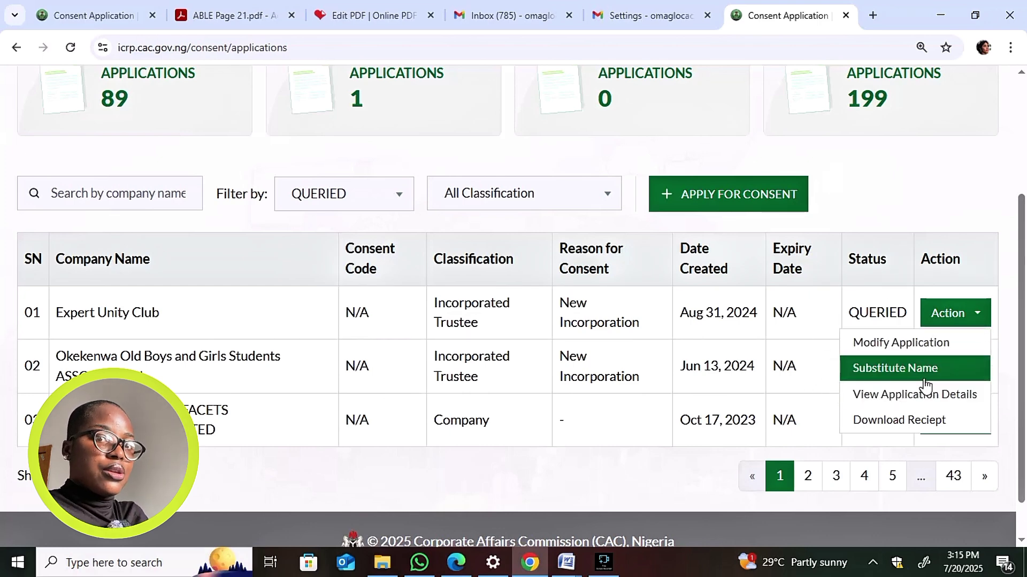
left_click(922, 351)
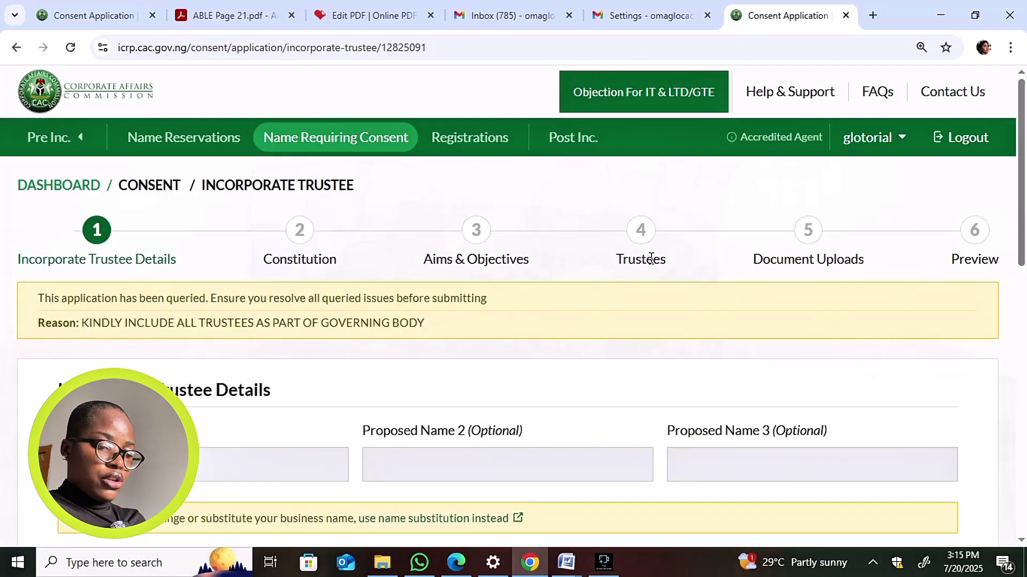